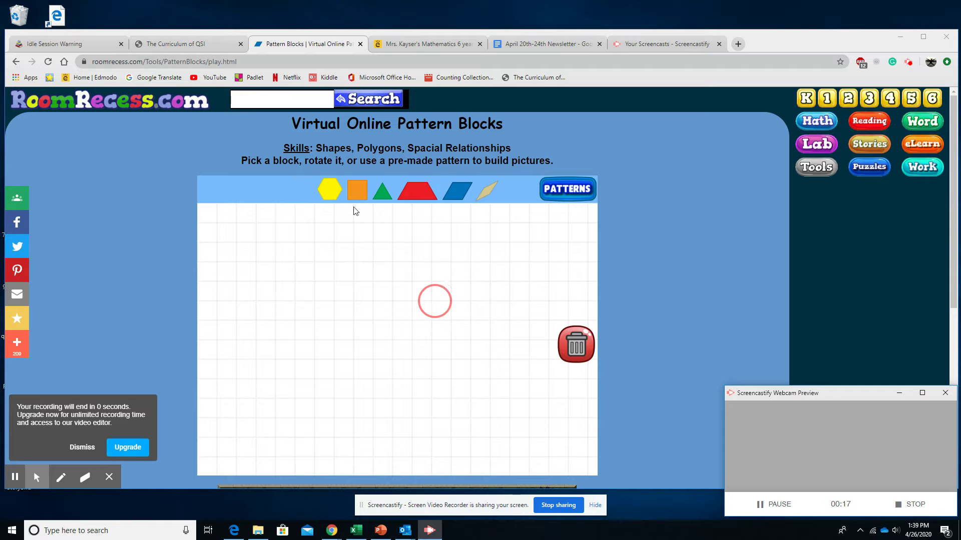
# - Add a hexagon, square, triangle, trapezoid, blue rhombus and tan rhombus to the grid
pyautogui.click(327, 195)
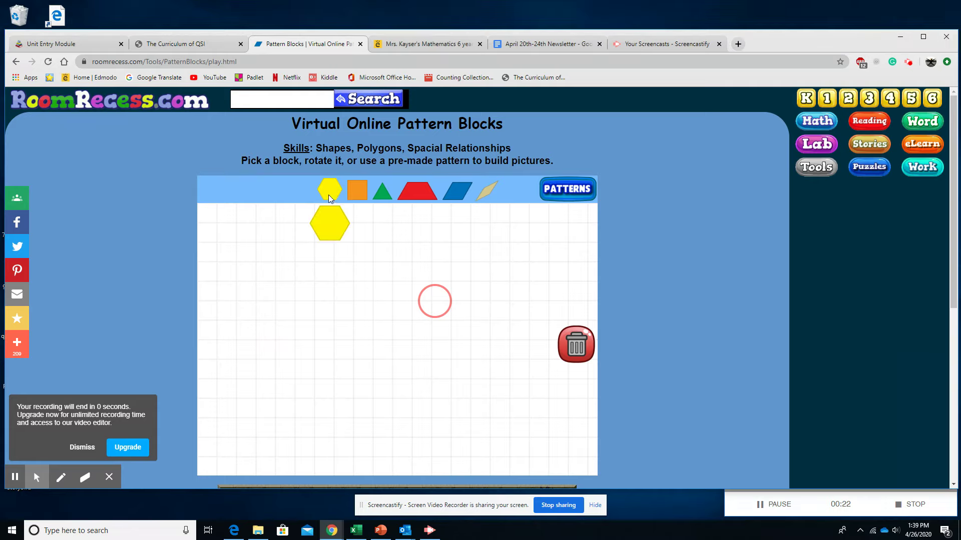
pyautogui.click(362, 190)
pyautogui.click(386, 200)
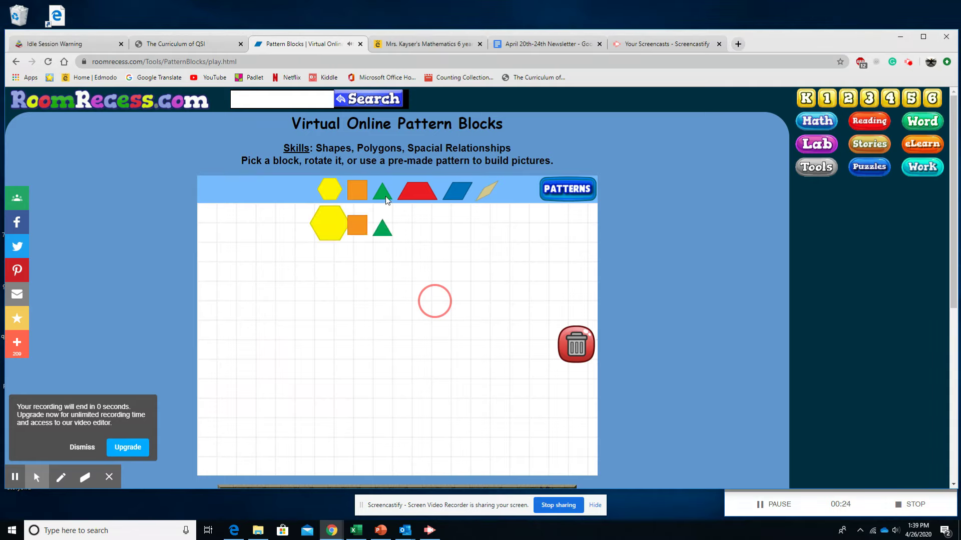
pyautogui.click(423, 195)
pyautogui.click(456, 196)
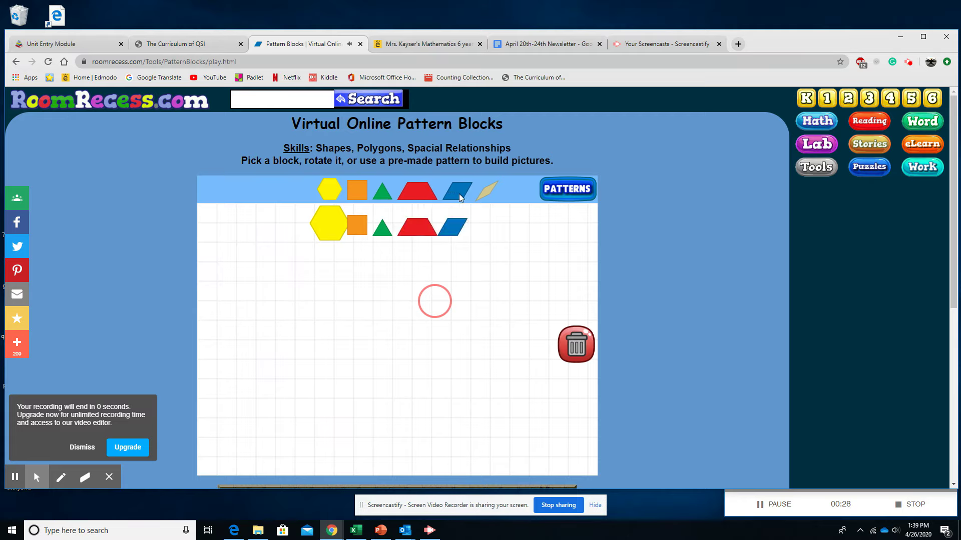
pyautogui.click(489, 194)
# - Place two red trapezoids and the yellow hexagon on the open grid, covering the hexagon's upper half with one trapezoid
pyautogui.moveTo(424, 236); pyautogui.dragTo(403, 315)
pyautogui.moveTo(414, 231); pyautogui.dragTo(459, 323)
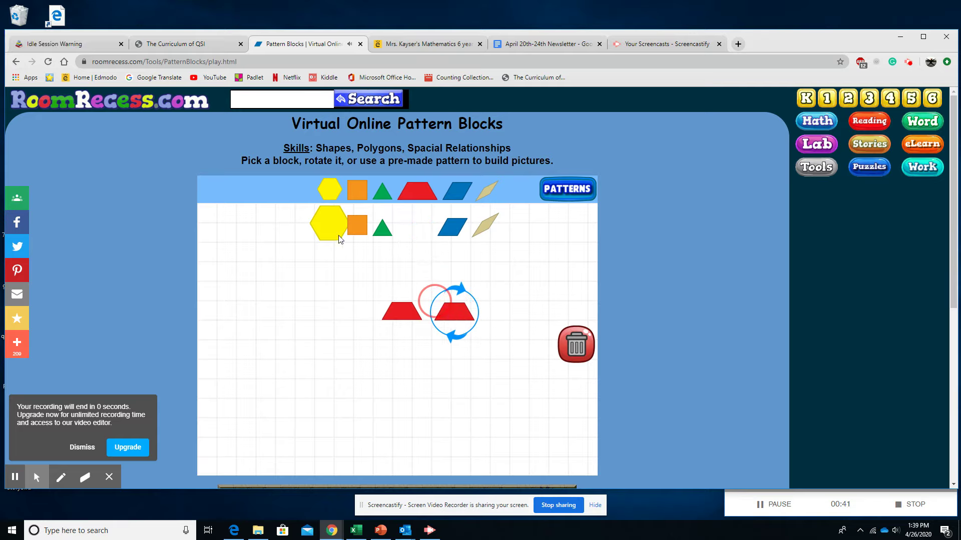
pyautogui.moveTo(335, 227); pyautogui.dragTo(341, 342)
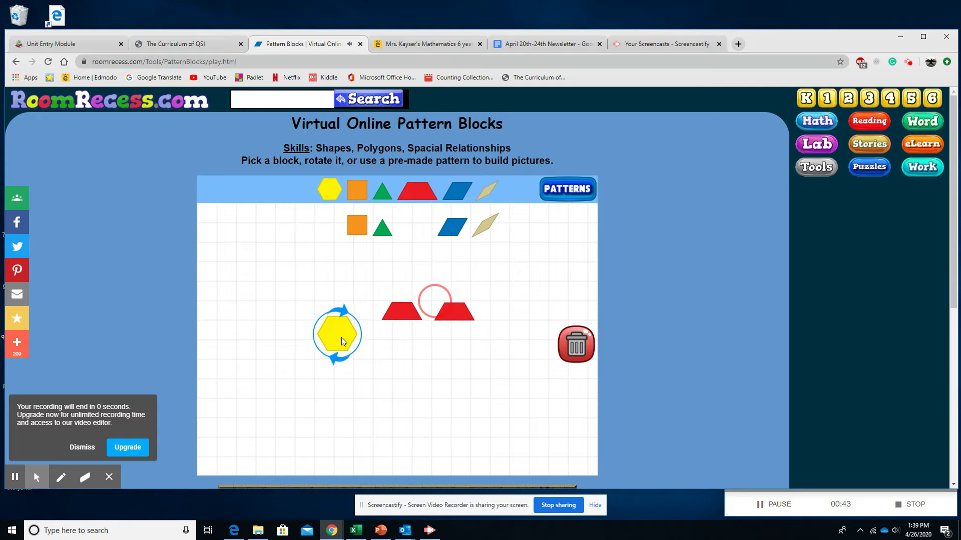
pyautogui.moveTo(406, 316); pyautogui.dragTo(339, 331)
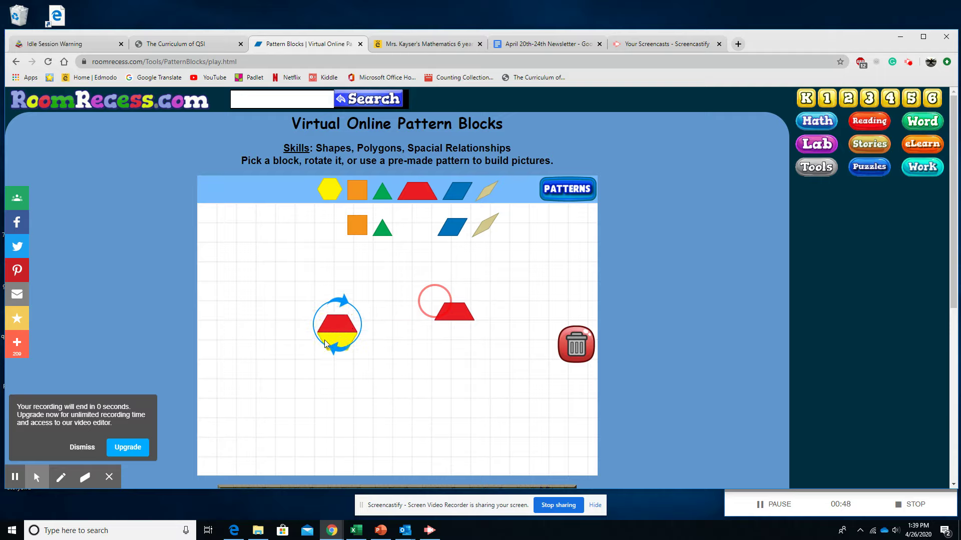
# - Turn the second red trapezoid upside down and cover the yellow hexagon completely with the two trapezoids
pyautogui.click(450, 316)
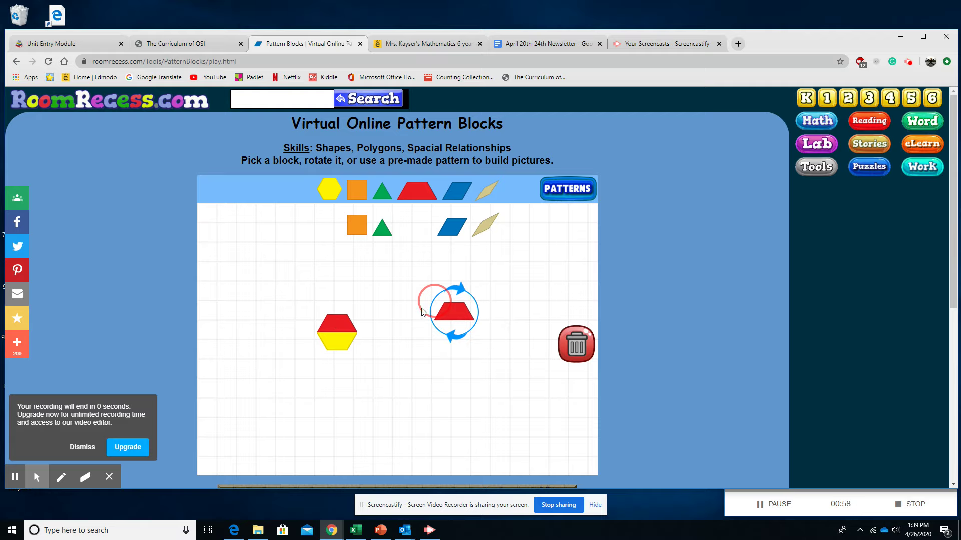
pyautogui.moveTo(456, 320); pyautogui.dragTo(341, 345)
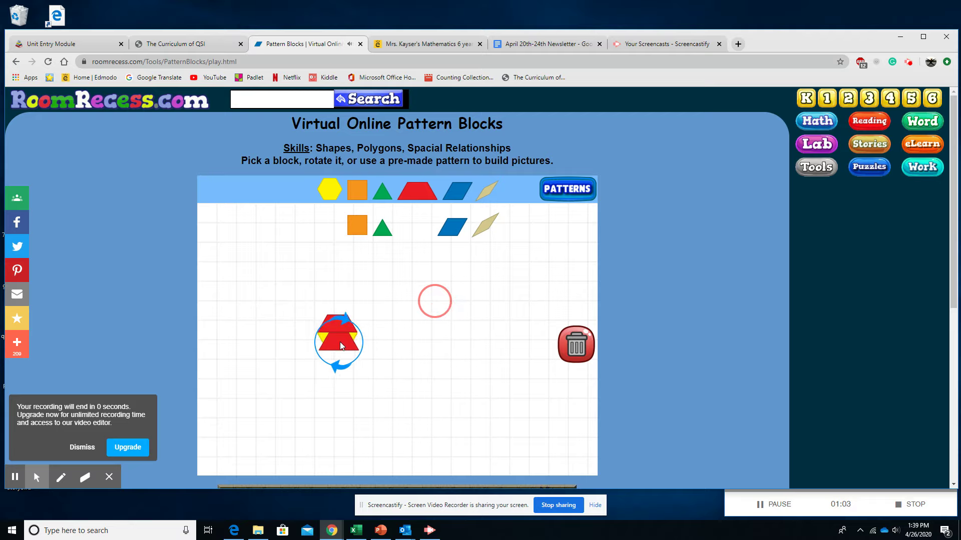
pyautogui.click(395, 344)
pyautogui.moveTo(357, 350); pyautogui.dragTo(420, 365)
pyautogui.moveTo(341, 343); pyautogui.dragTo(332, 402)
pyautogui.click(358, 385)
pyautogui.click(347, 382)
pyautogui.moveTo(344, 355); pyautogui.dragTo(399, 350)
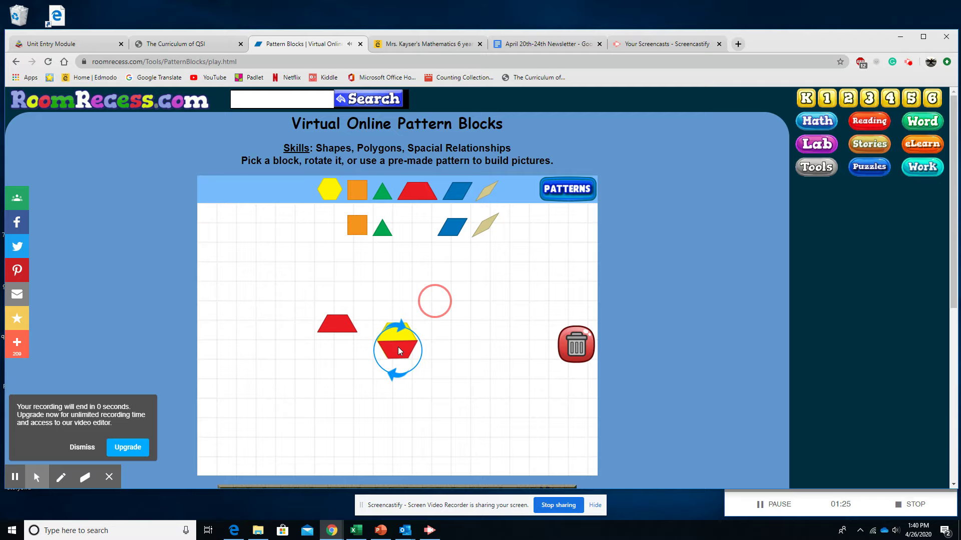
pyautogui.moveTo(350, 330); pyautogui.dragTo(400, 333)
pyautogui.click(447, 349)
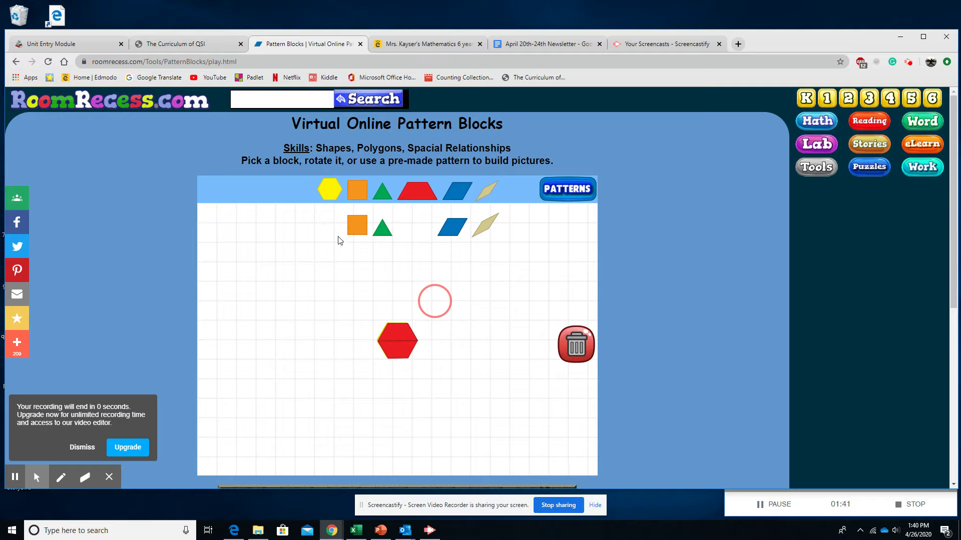
# - Set out two blue rhombuses and a second yellow hexagon, and lay both rhombuses on that hexagon
pyautogui.click(456, 233)
pyautogui.moveTo(457, 232); pyautogui.dragTo(476, 273)
pyautogui.click(457, 192)
pyautogui.moveTo(453, 229); pyautogui.dragTo(440, 271)
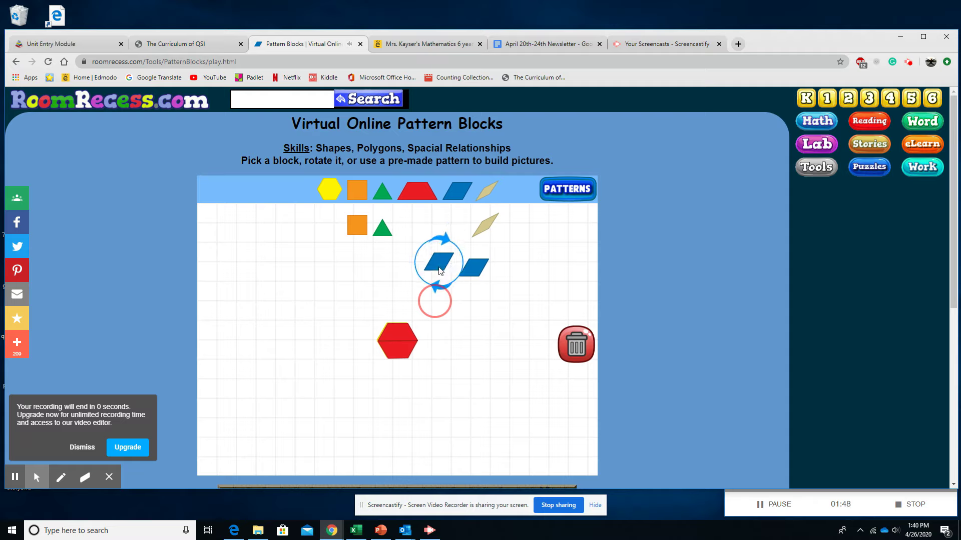
pyautogui.click(329, 194)
pyautogui.moveTo(335, 220); pyautogui.dragTo(491, 325)
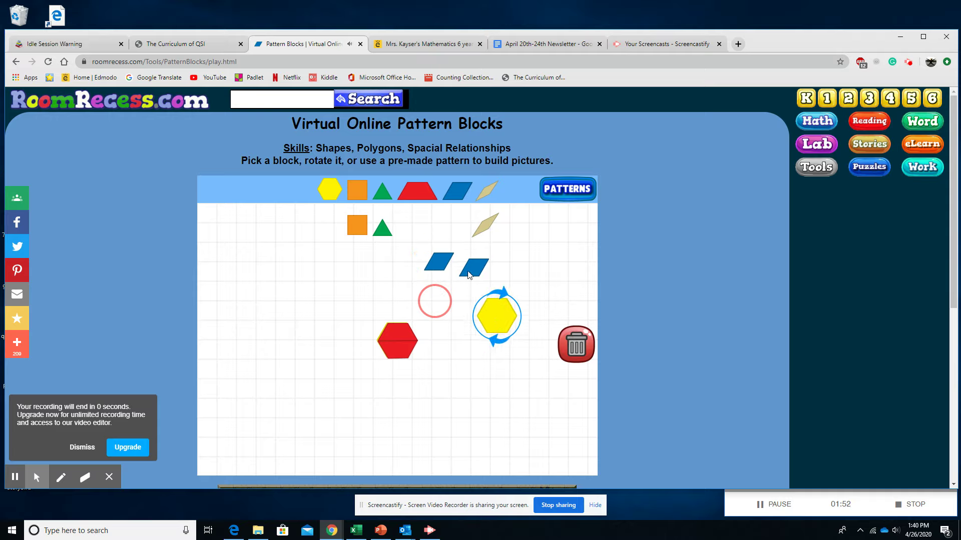
pyautogui.moveTo(470, 275); pyautogui.dragTo(491, 314)
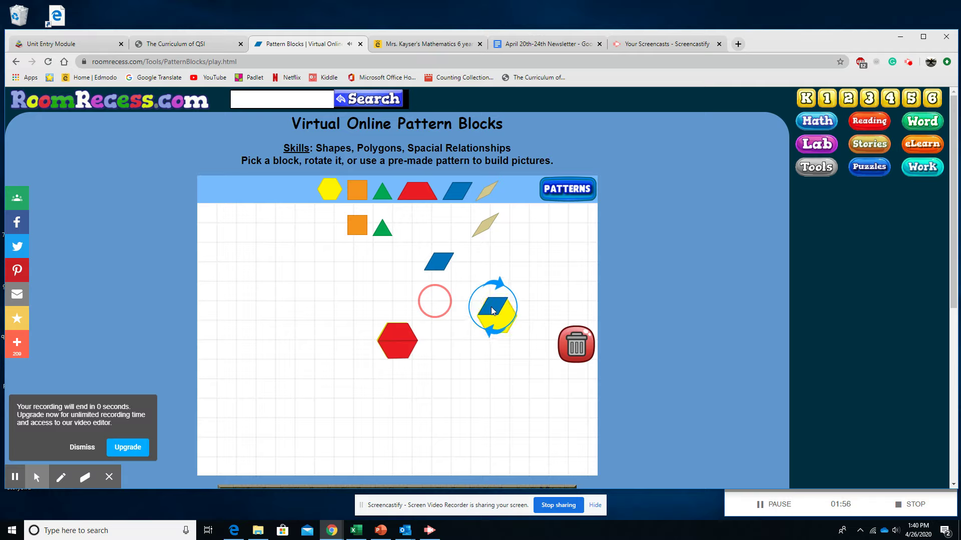
pyautogui.moveTo(448, 266); pyautogui.dragTo(517, 326)
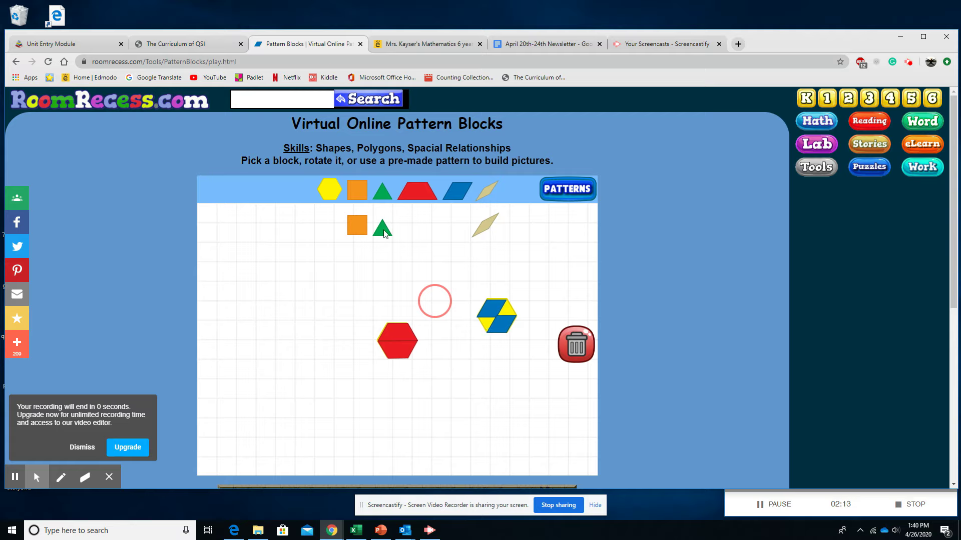
# - Move the yellow hexagon below the blue rhombuses, then add a third rhombus and rotate the pieces to form a hexagon
pyautogui.moveTo(487, 309); pyautogui.dragTo(497, 358)
pyautogui.click(489, 311)
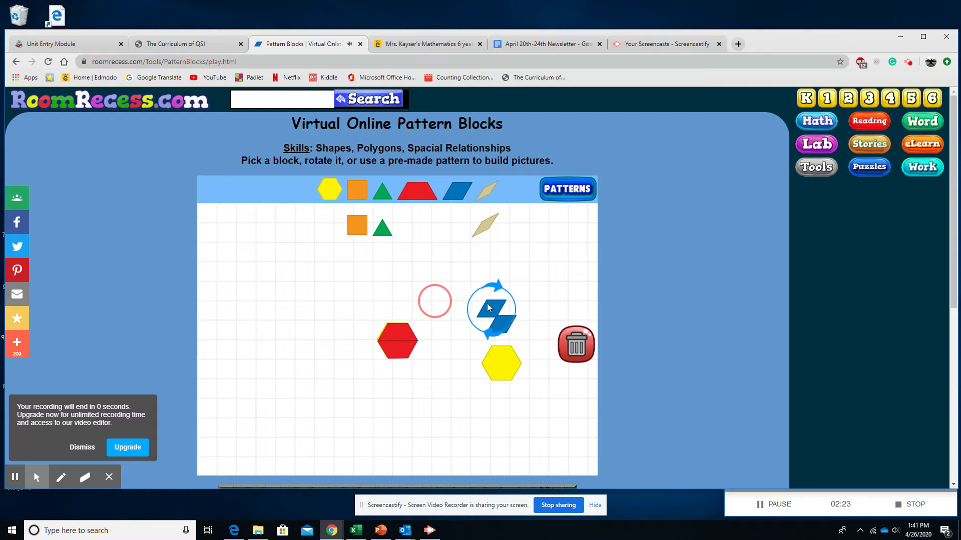
pyautogui.moveTo(497, 288); pyautogui.dragTo(505, 314)
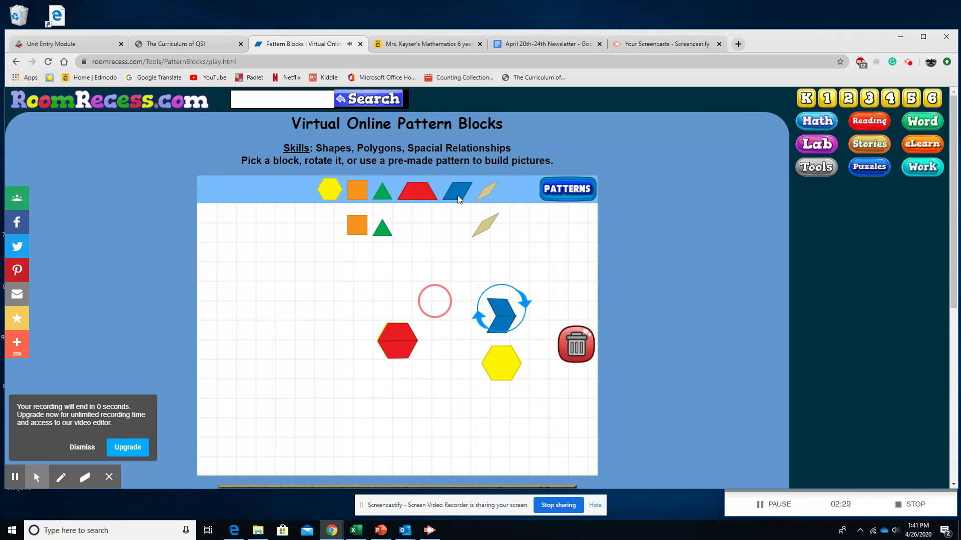
pyautogui.moveTo(457, 190); pyautogui.dragTo(490, 321)
pyautogui.click(475, 314)
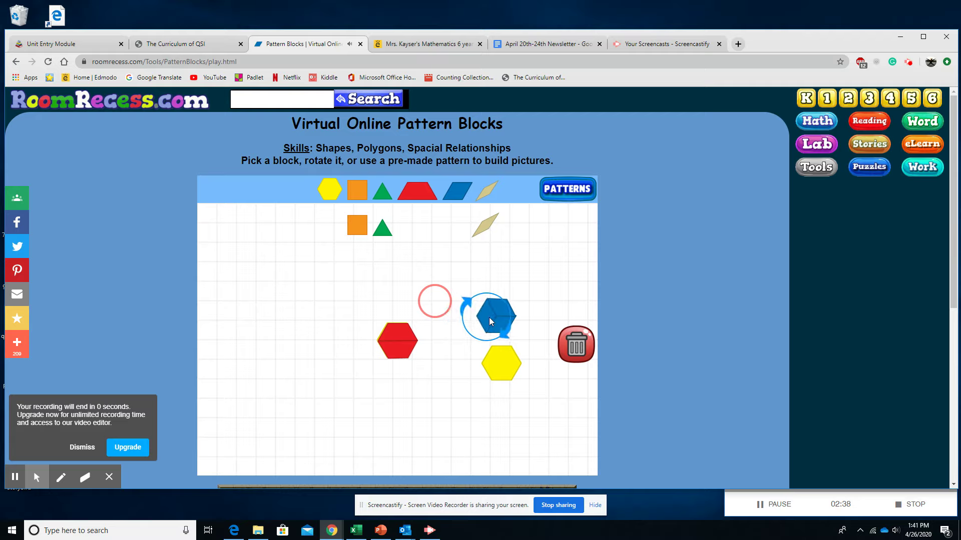
pyautogui.click(545, 393)
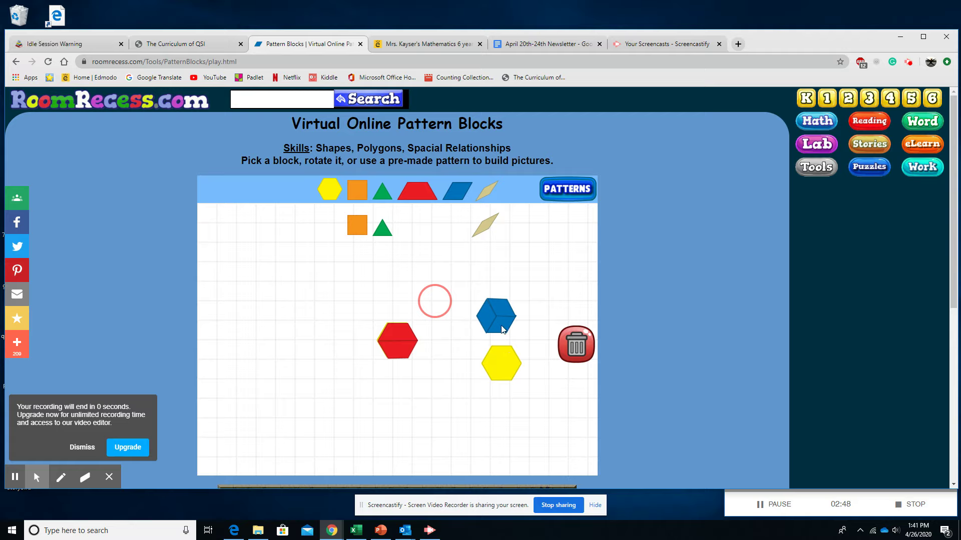
# - Move the three blue rhombuses onto the yellow hexagon so they cover it completely
pyautogui.moveTo(497, 322); pyautogui.dragTo(507, 376)
pyautogui.moveTo(512, 331); pyautogui.dragTo(509, 375)
pyautogui.moveTo(488, 328); pyautogui.dragTo(492, 365)
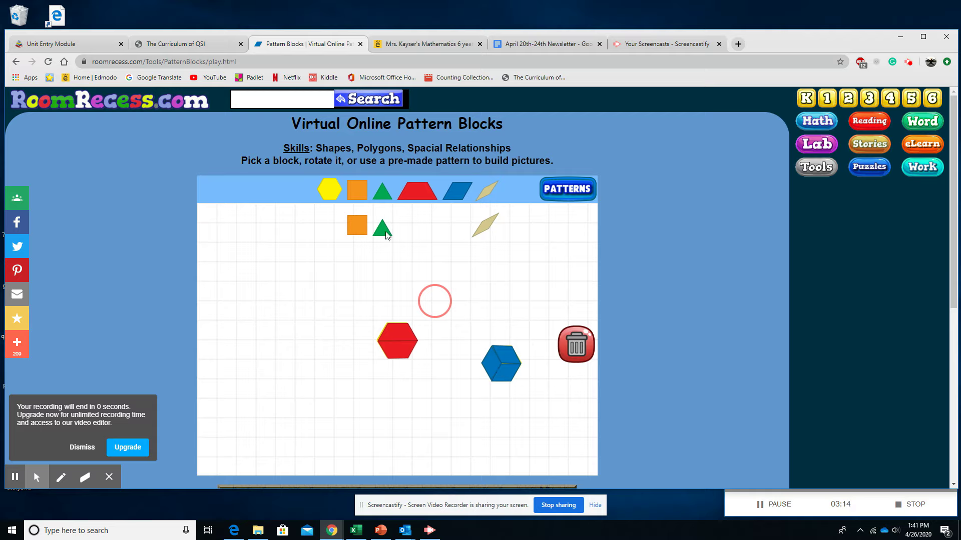
# - Place another red trapezoid on the open grid and cover it with three green triangles, the middle one inverted
pyautogui.click(419, 196)
pyautogui.moveTo(419, 231); pyautogui.dragTo(458, 263)
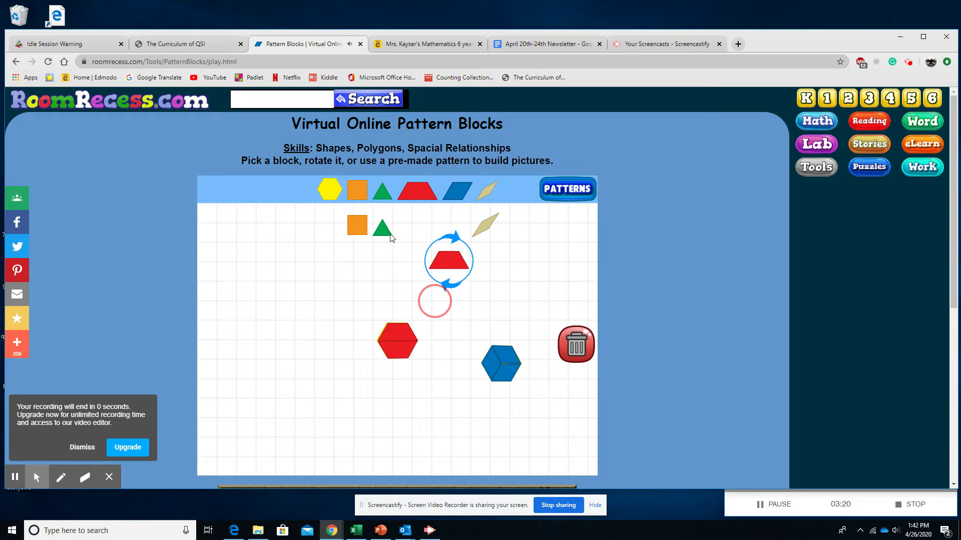
pyautogui.moveTo(388, 234); pyautogui.dragTo(445, 267)
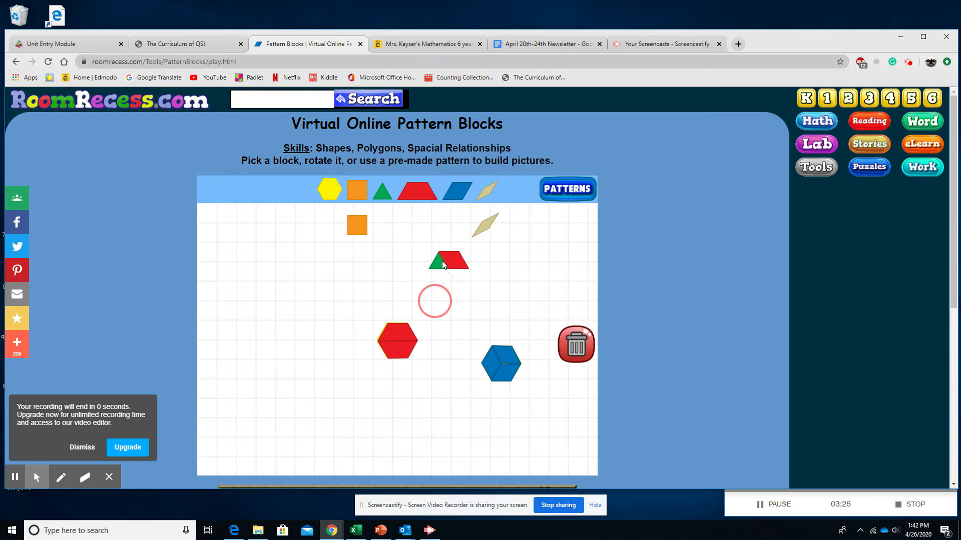
pyautogui.moveTo(383, 196); pyautogui.dragTo(461, 270)
pyautogui.click(386, 196)
pyautogui.moveTo(383, 234); pyautogui.dragTo(449, 265)
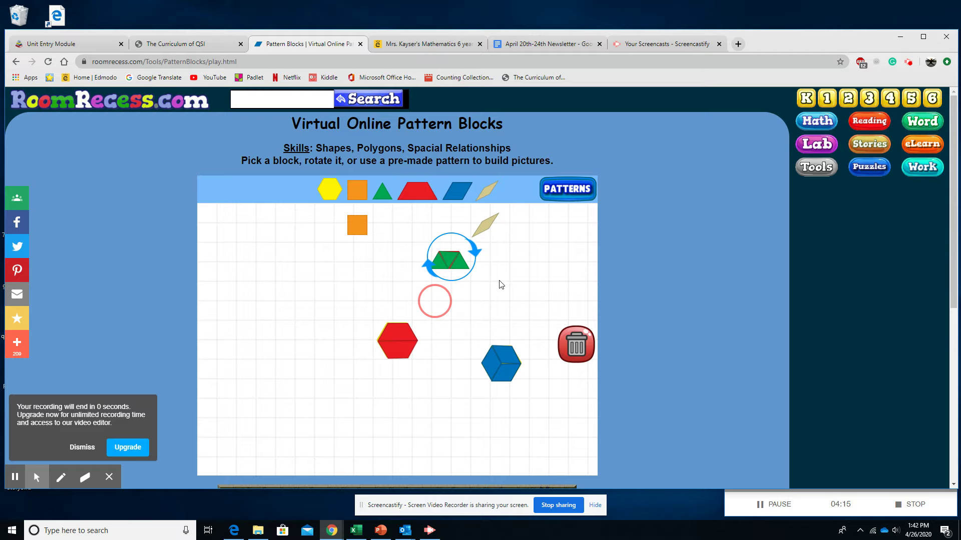
# - Load the Dinosaur pattern and fit green triangles onto the first two spikes of its back
pyautogui.click(570, 190)
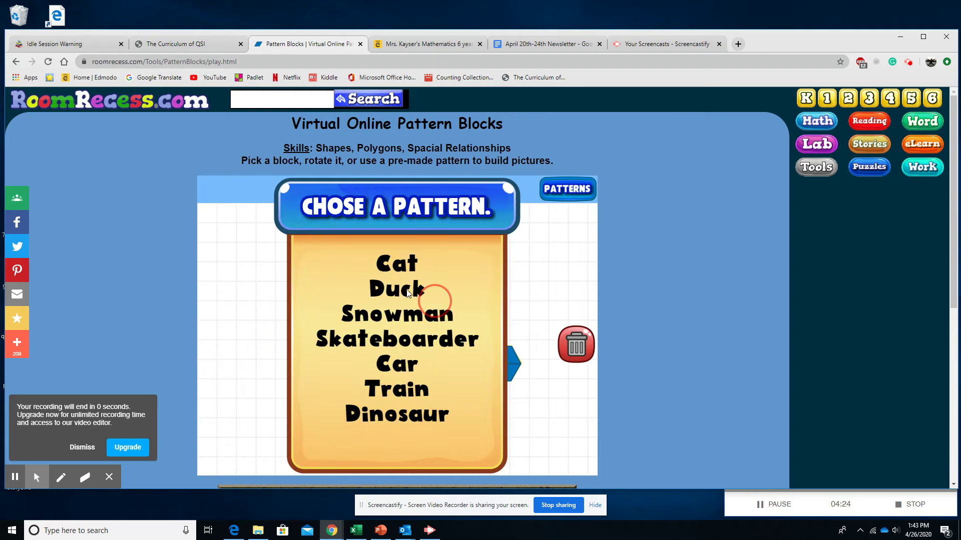
pyautogui.click(405, 416)
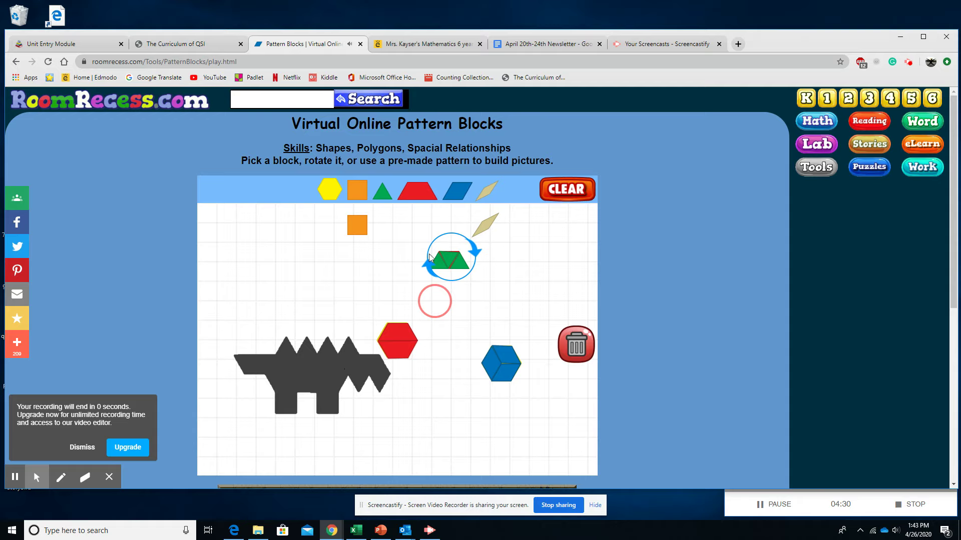
pyautogui.click(385, 193)
pyautogui.moveTo(383, 230); pyautogui.dragTo(288, 347)
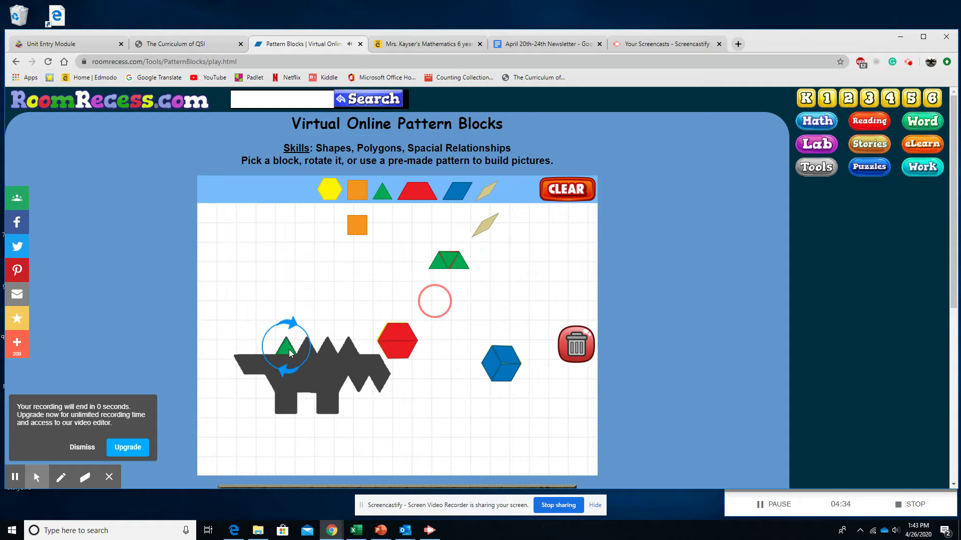
pyautogui.moveTo(436, 265); pyautogui.dragTo(311, 353)
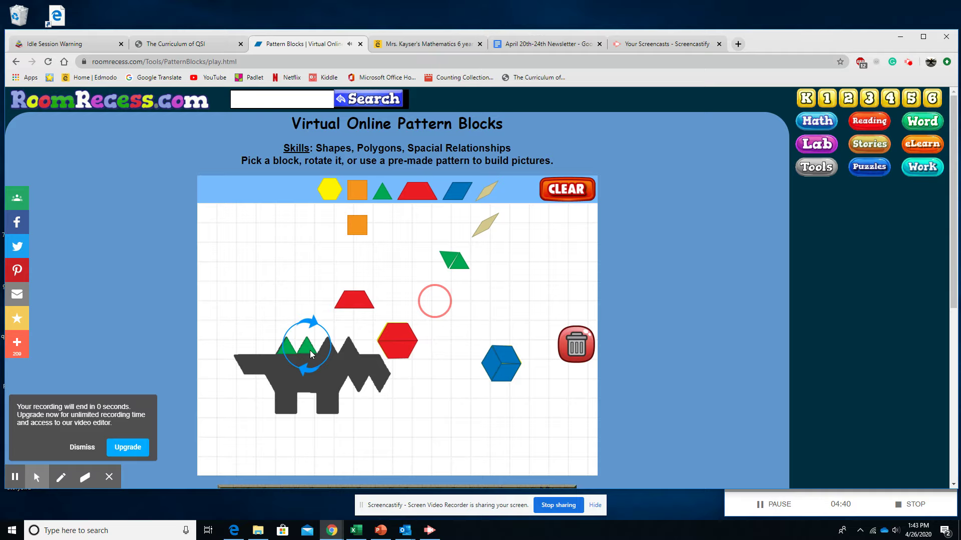
# - Fit green triangles onto the dinosaur's third and fourth back spikes, rotating the inverted triangle upright
pyautogui.click(446, 265)
pyautogui.moveTo(443, 262); pyautogui.dragTo(323, 354)
pyautogui.click(349, 326)
pyautogui.click(349, 326)
pyautogui.click(319, 341)
pyautogui.click(325, 323)
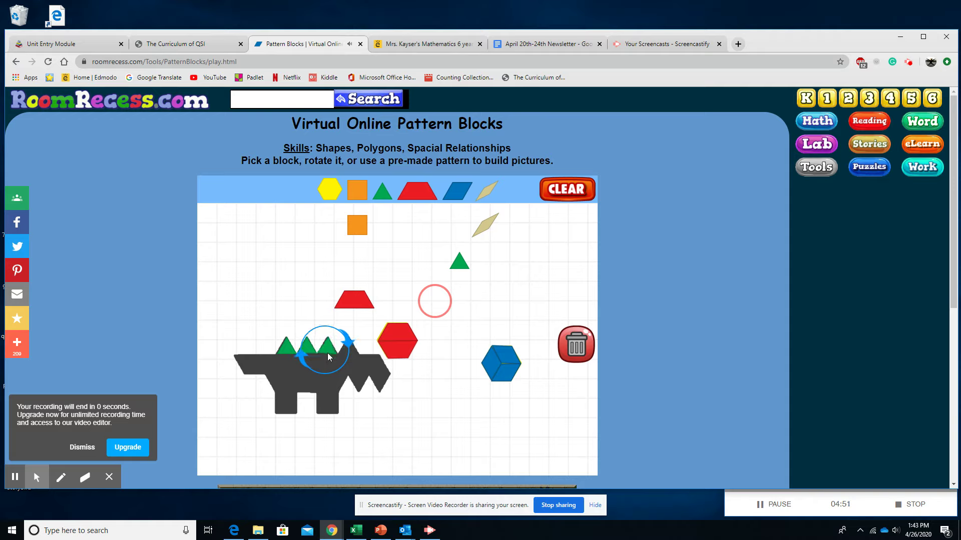
pyautogui.click(461, 265)
pyautogui.moveTo(442, 278); pyautogui.dragTo(349, 352)
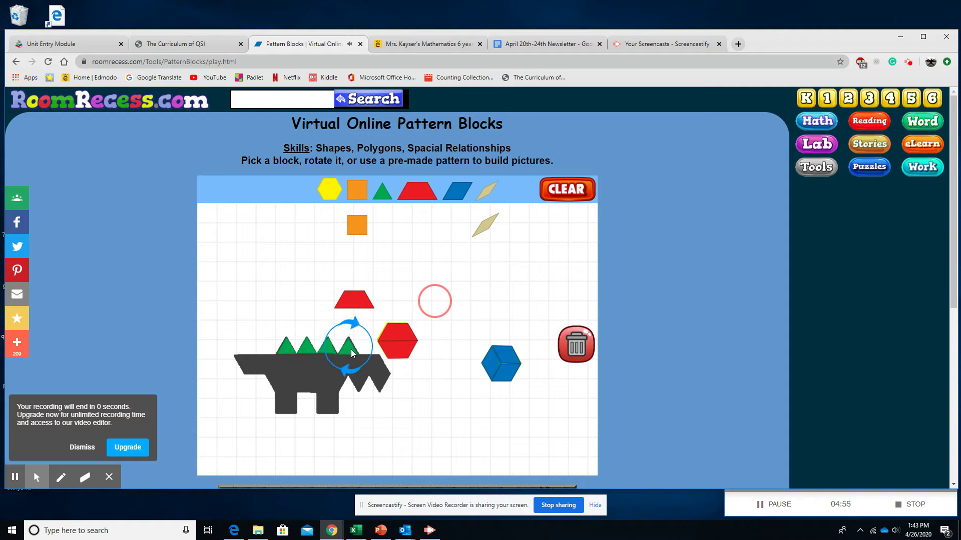